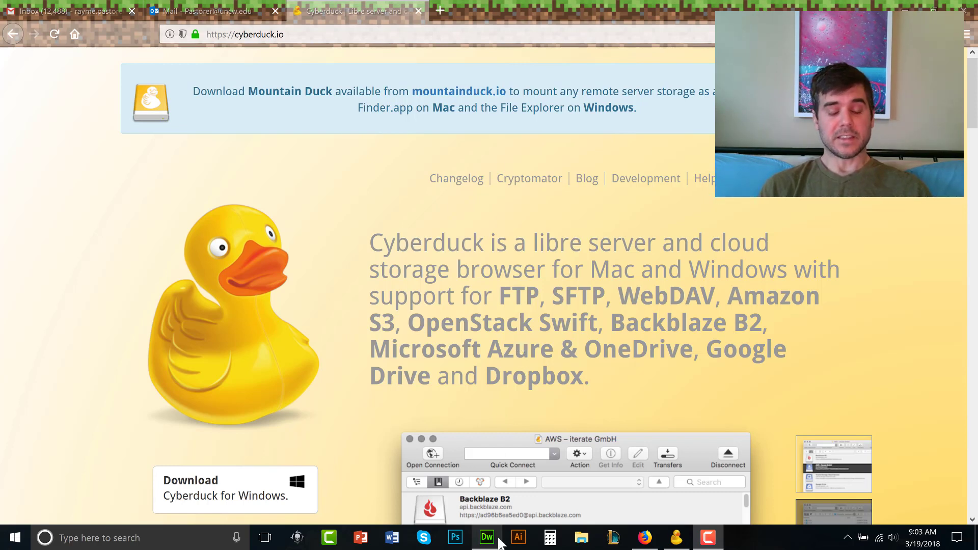
View the cyberduck.io home page with its Download Cyberduck for Windows button in Firefox
mouse_move(490, 545)
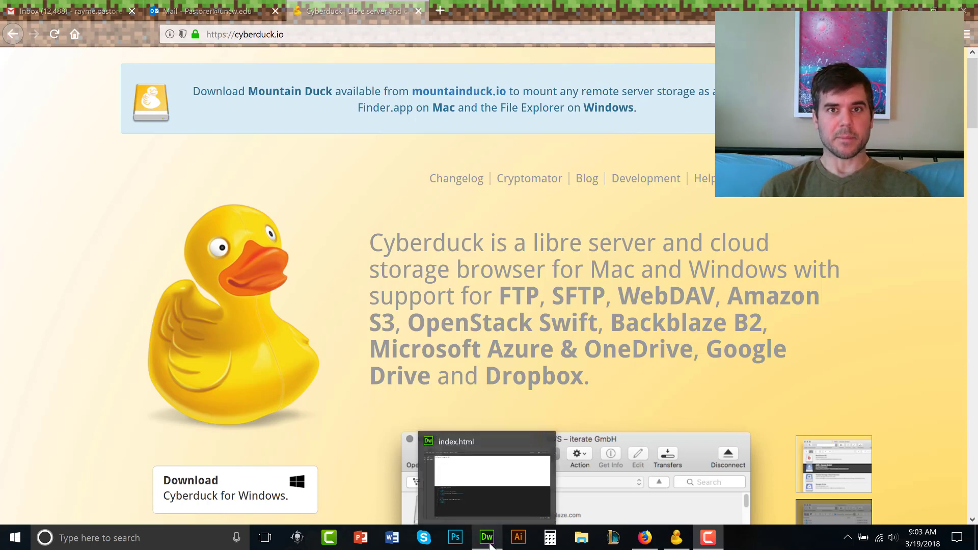
click(490, 546)
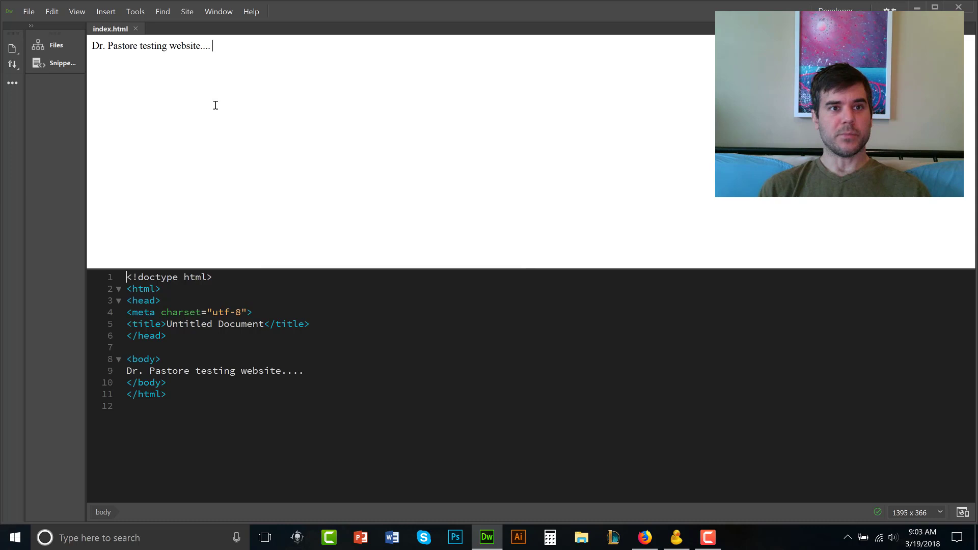
drag(219, 50, 91, 47)
click(308, 49)
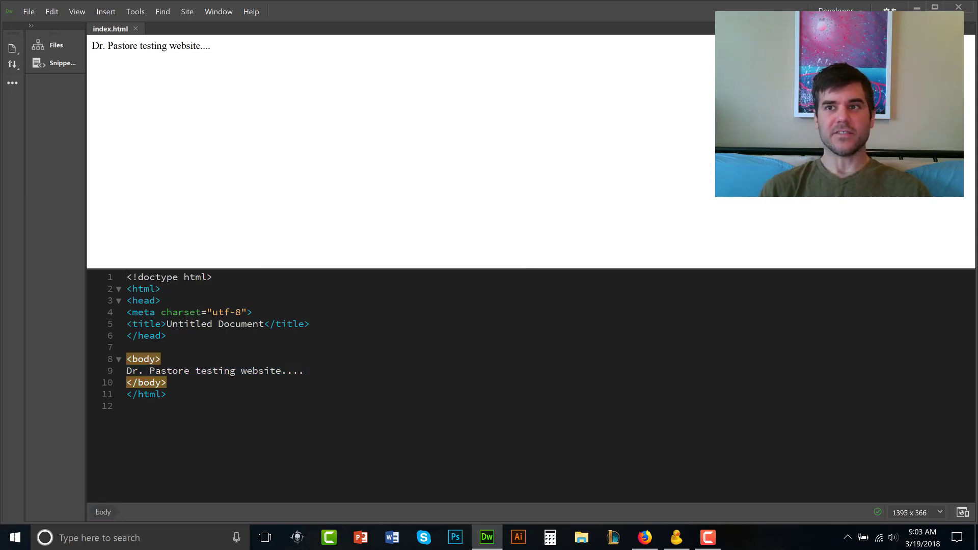
click(919, 6)
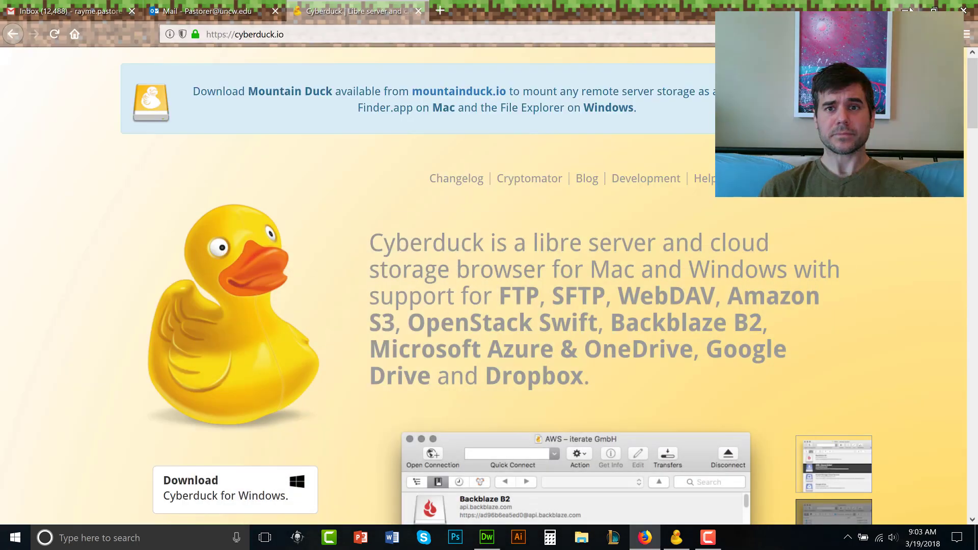
Minimize the browser and make a new desktop folder named classtest3
click(916, 6)
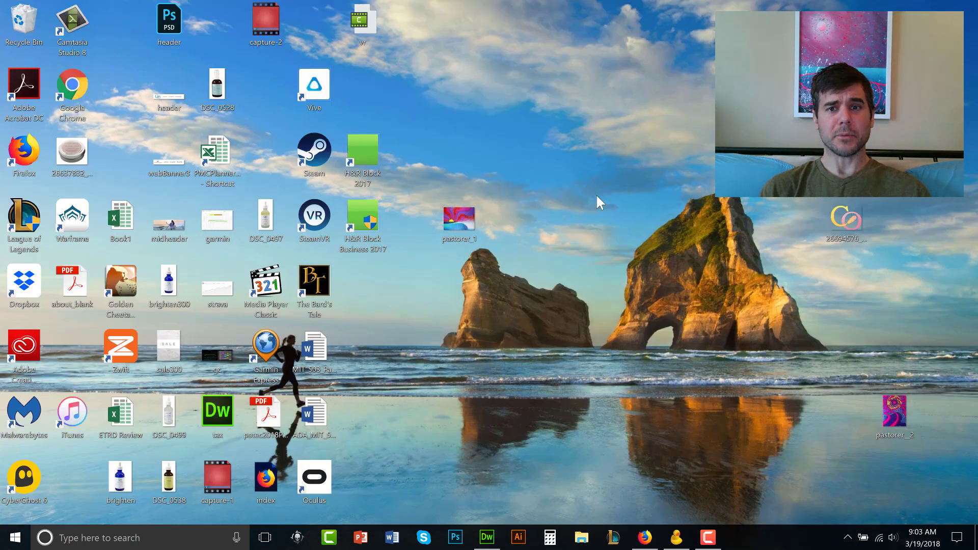
right_click(581, 148)
mouse_move(616, 270)
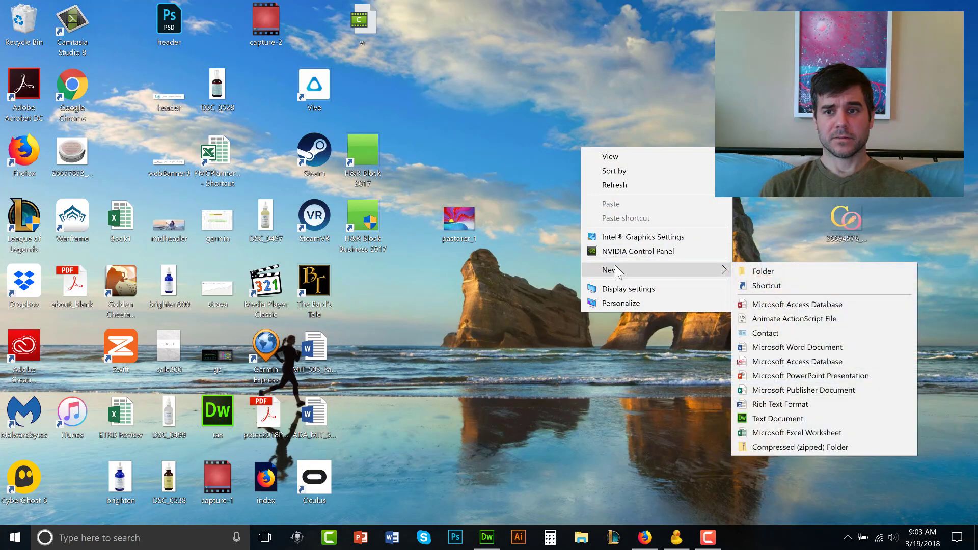
click(761, 267)
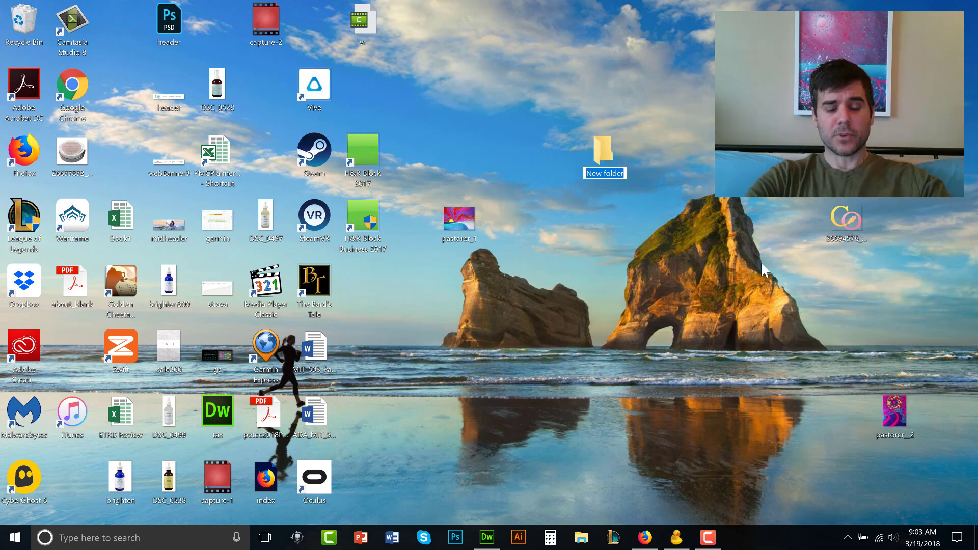
text(claa)
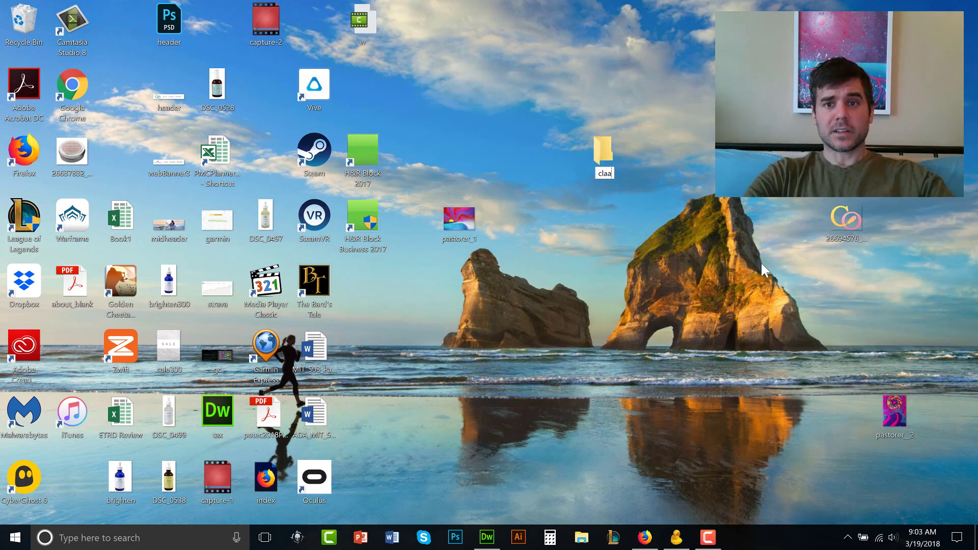
key(BackSpace)
text(ss)
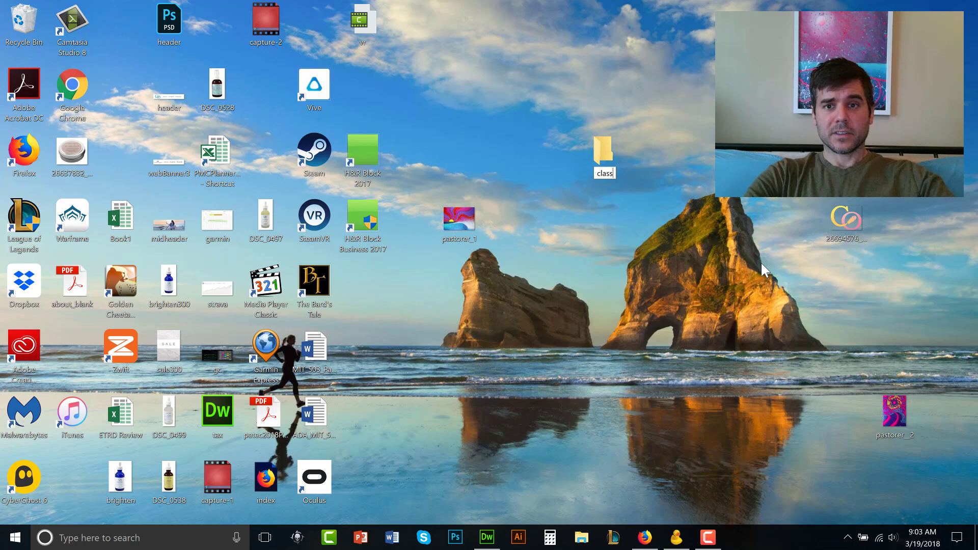
text(test)
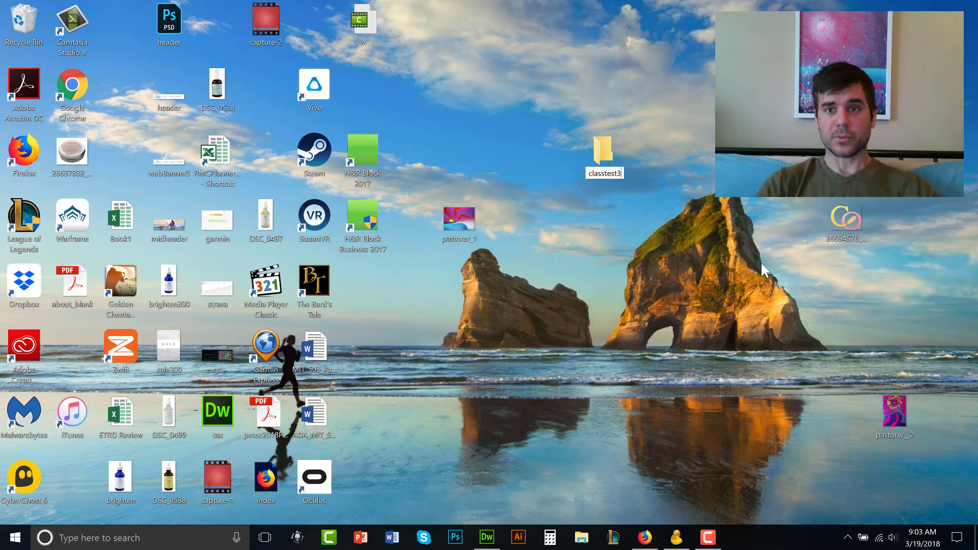
text(3)
key(Return)
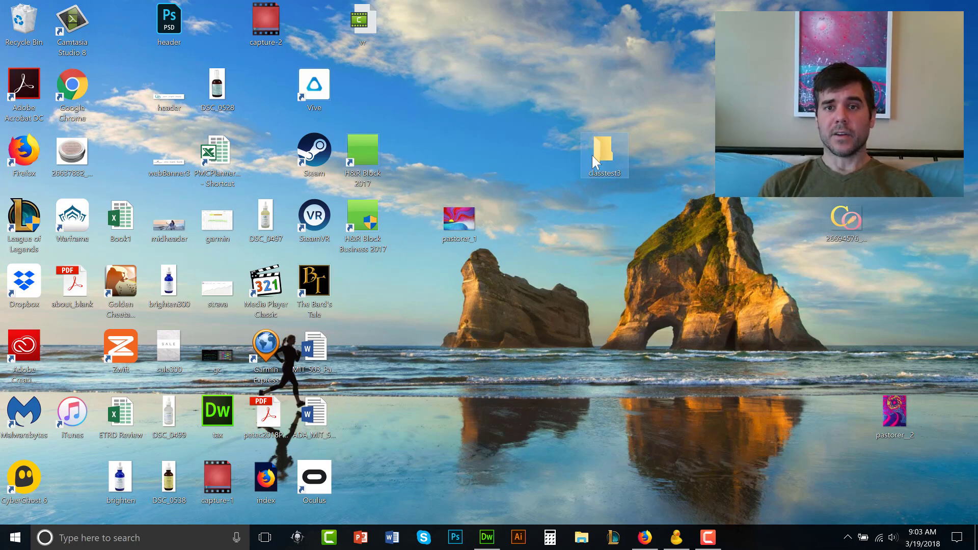
click(610, 232)
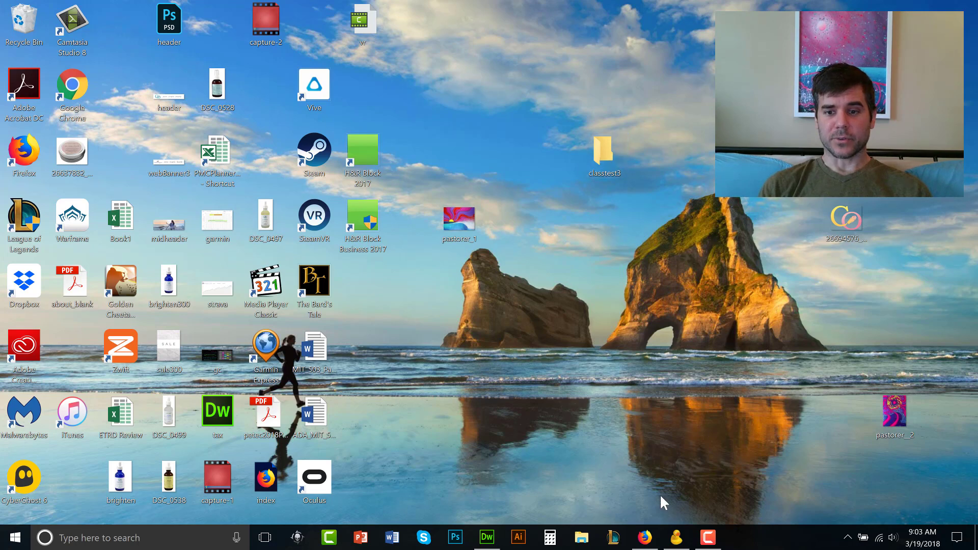
Bring the Dreamweaver page forward and start Save As, browsing to This PC > Desktop
click(486, 537)
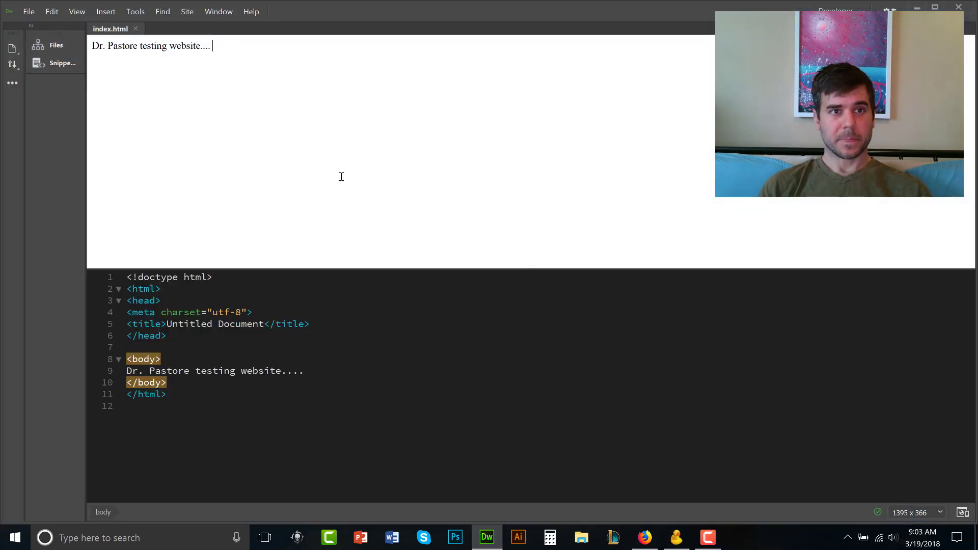
click(24, 10)
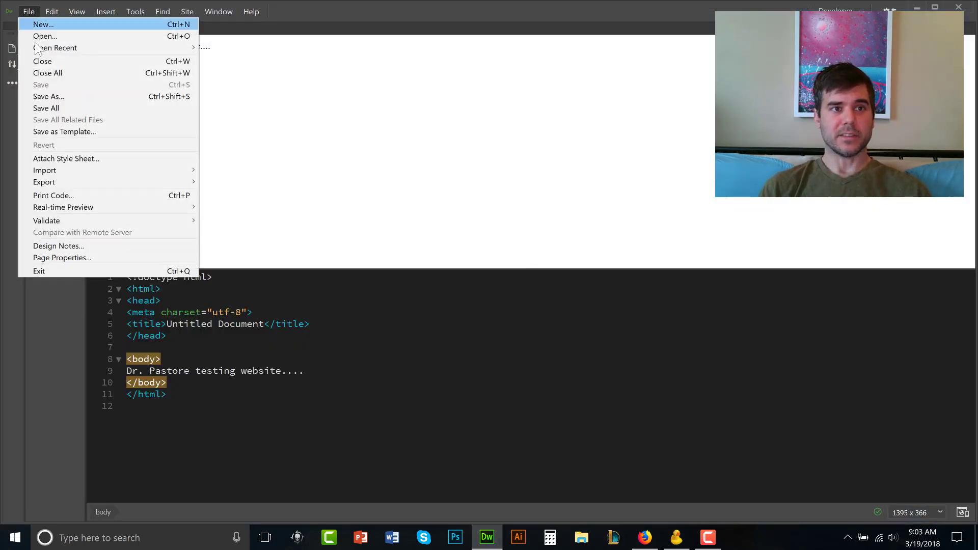
click(45, 96)
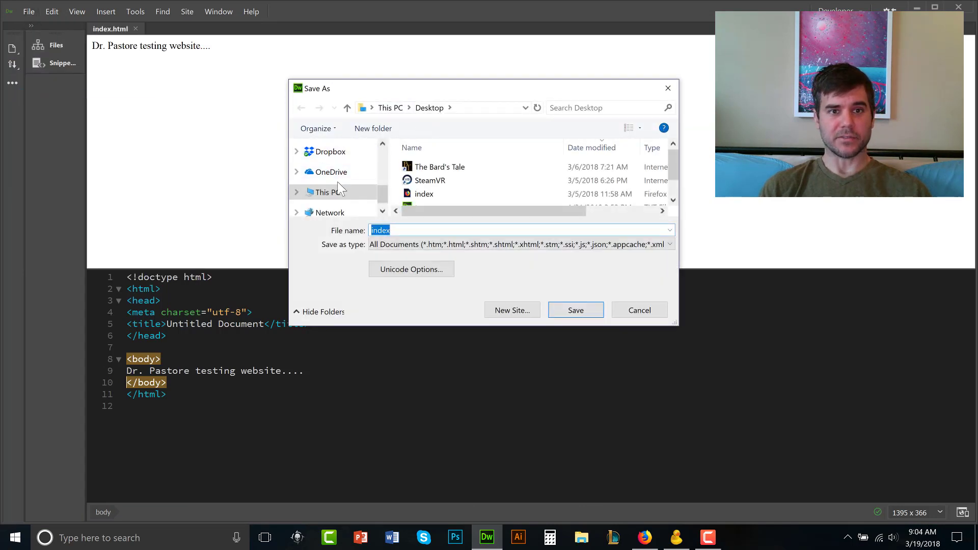
click(331, 193)
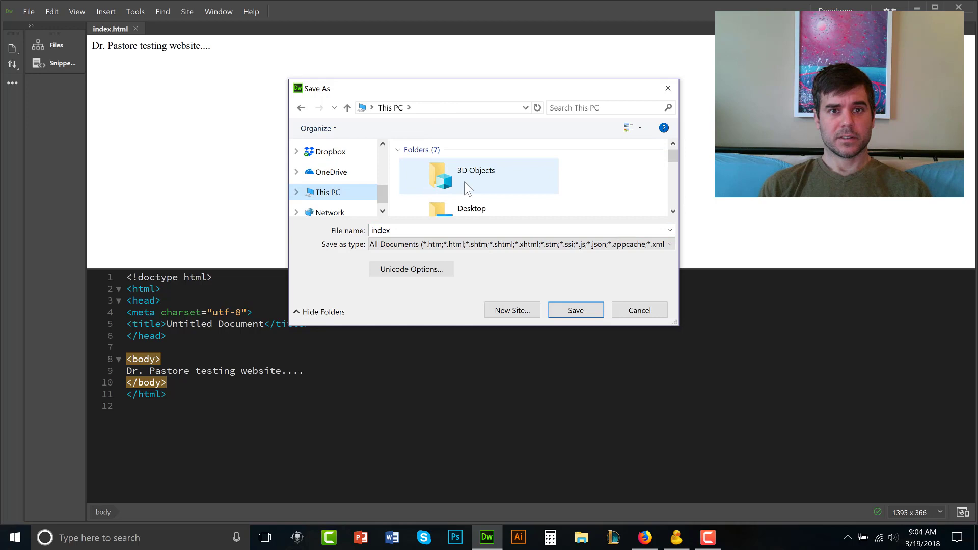
drag(386, 185, 385, 158)
click(335, 172)
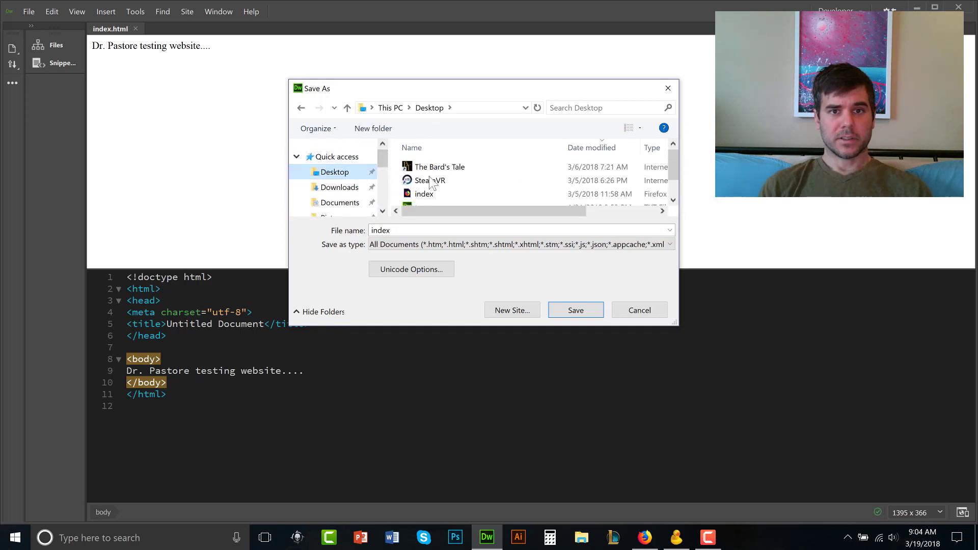
Save the page as index.html inside classtest3, update its links, then exit Dreamweaver
click(425, 179)
scroll(453, 183, down, 1)
double_click(438, 199)
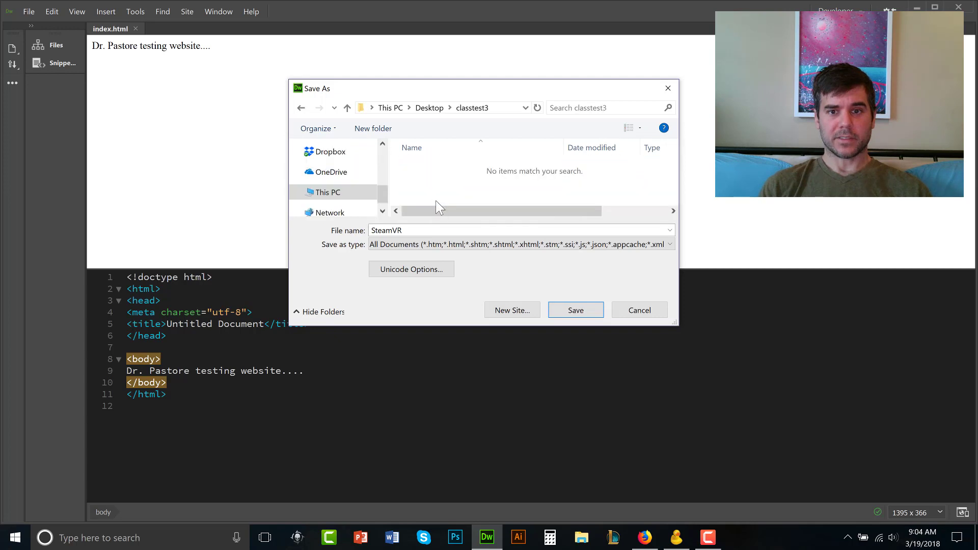
key(alt+n)
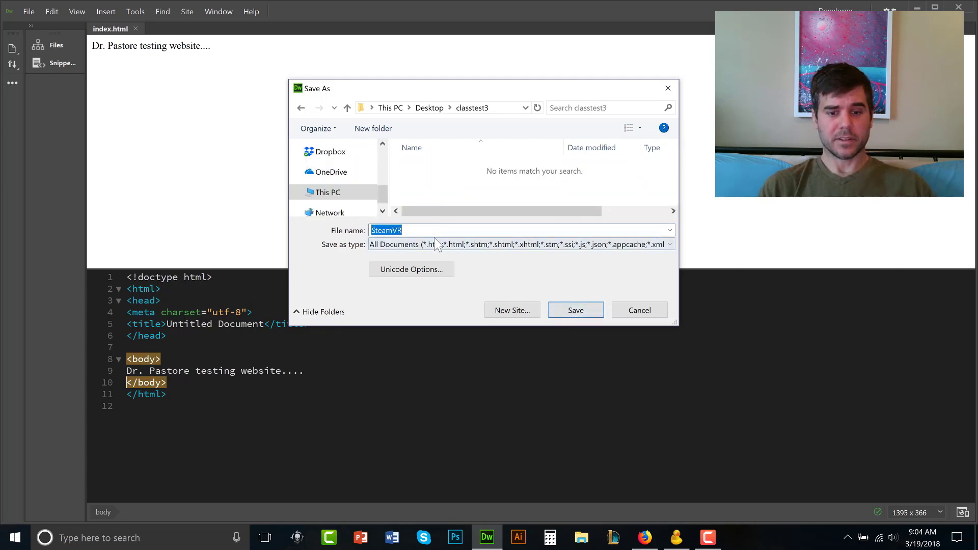
text(index.html)
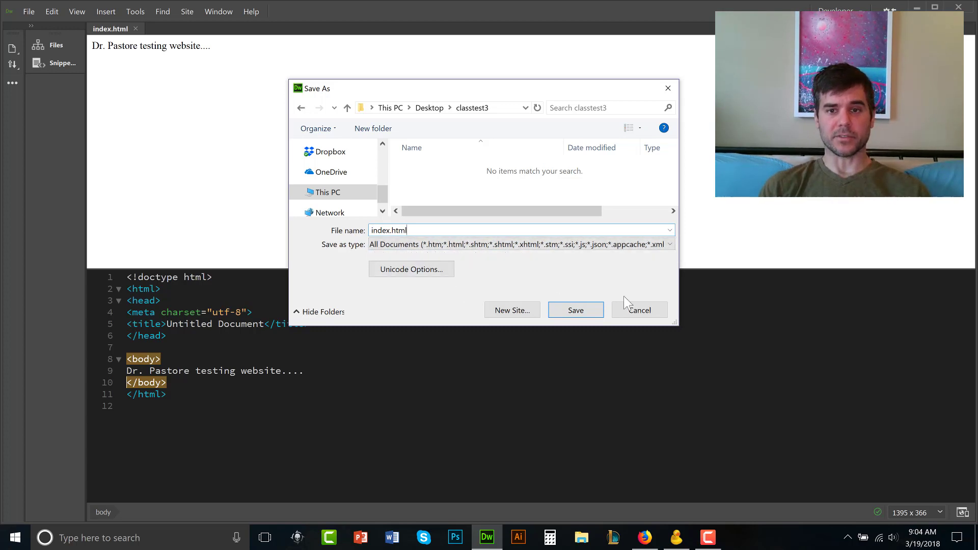
click(586, 311)
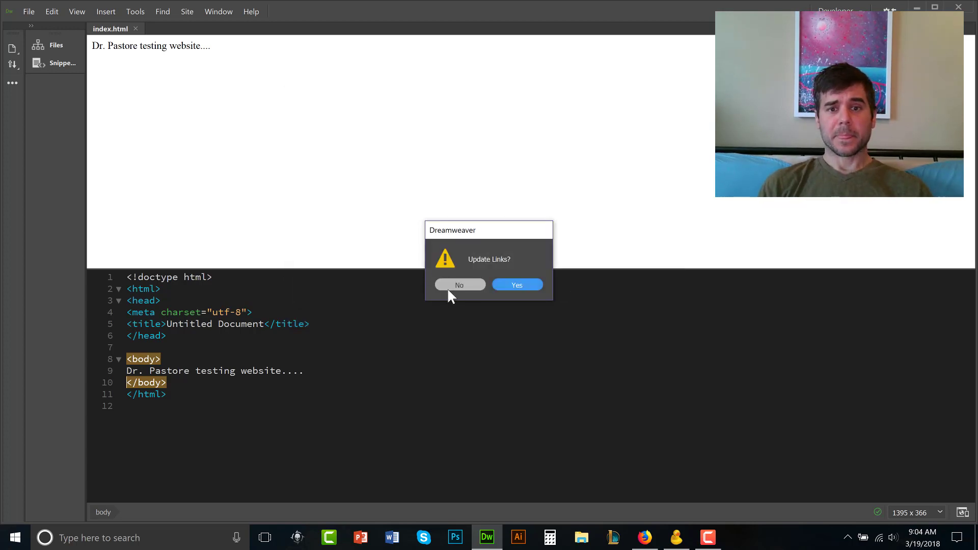
click(504, 286)
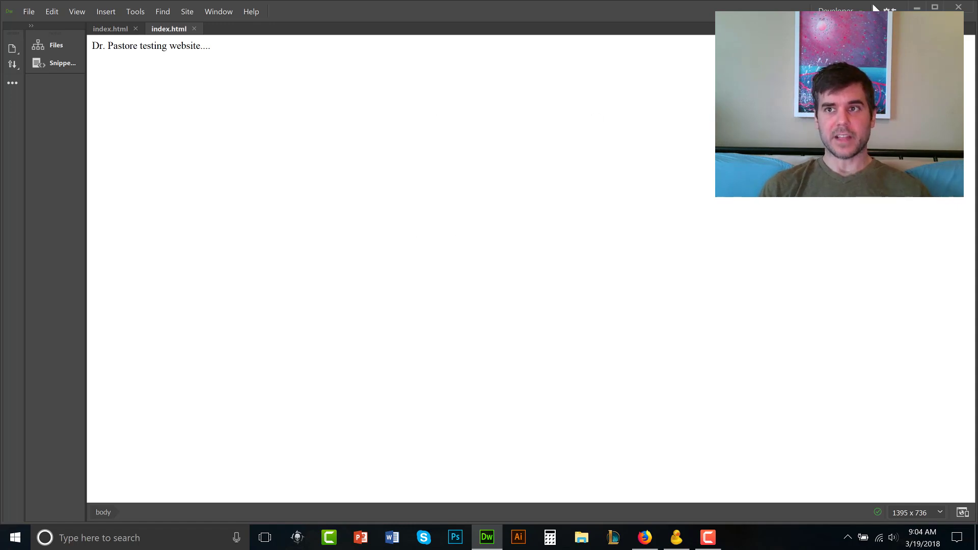
click(964, 7)
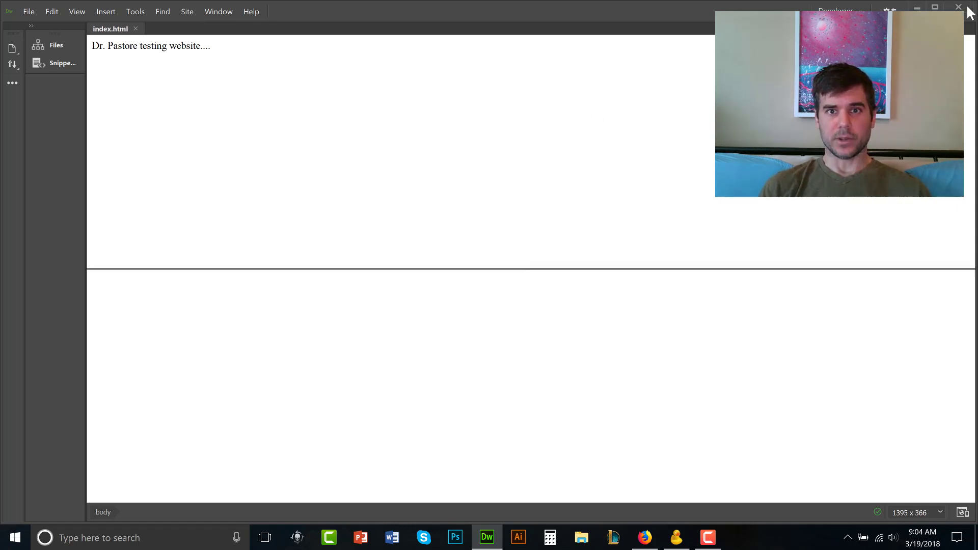
double_click(606, 153)
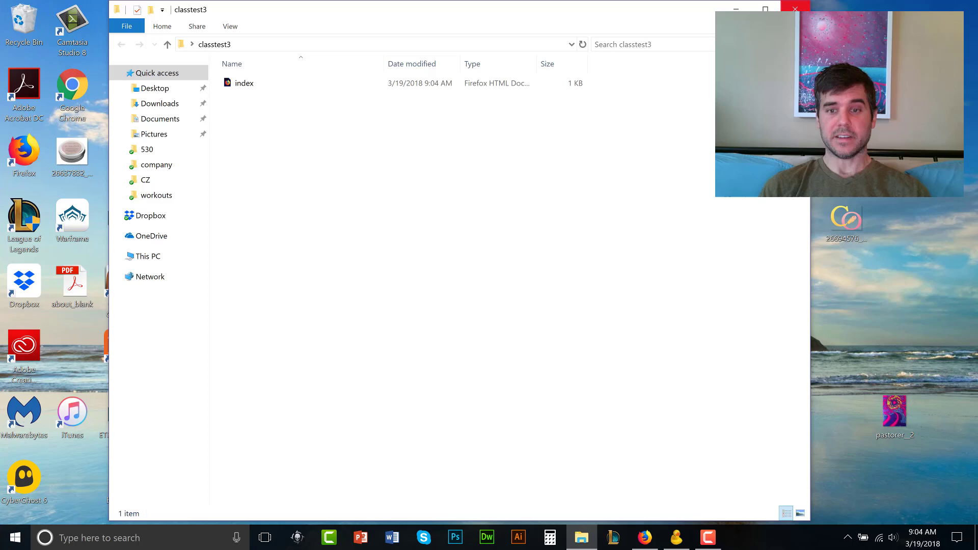
click(795, 8)
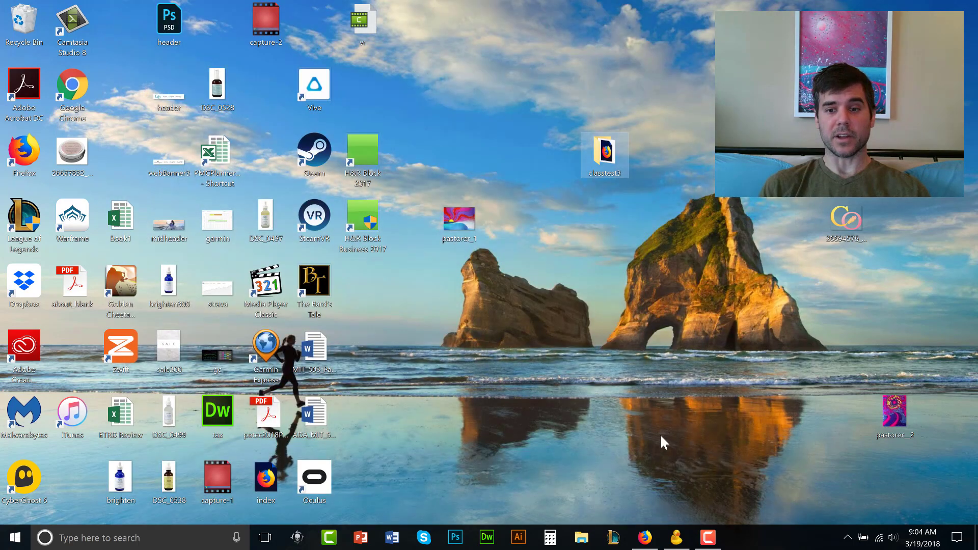
Bring Cyberduck forward, move it up-left and enlarge its window to show more server files
click(676, 538)
drag(413, 84, 331, 22)
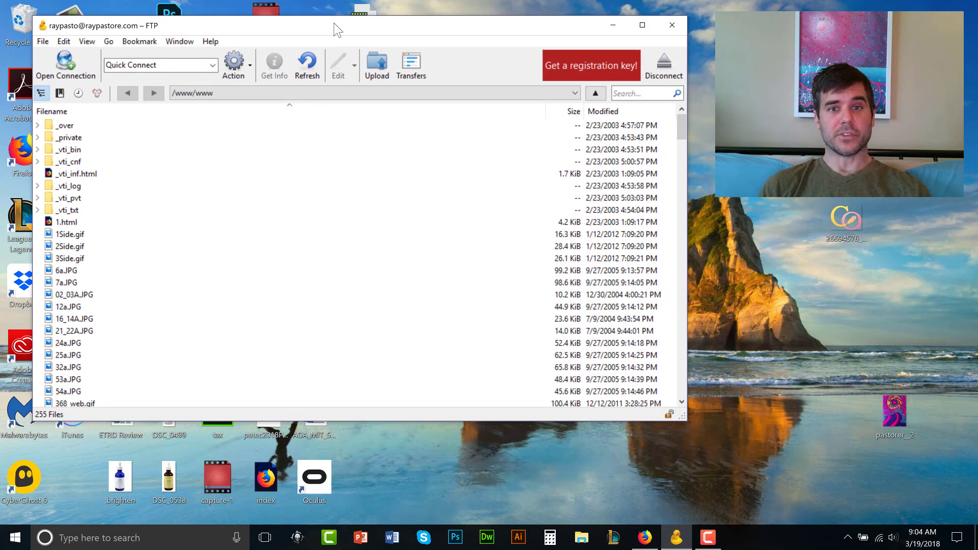
drag(681, 417, 902, 504)
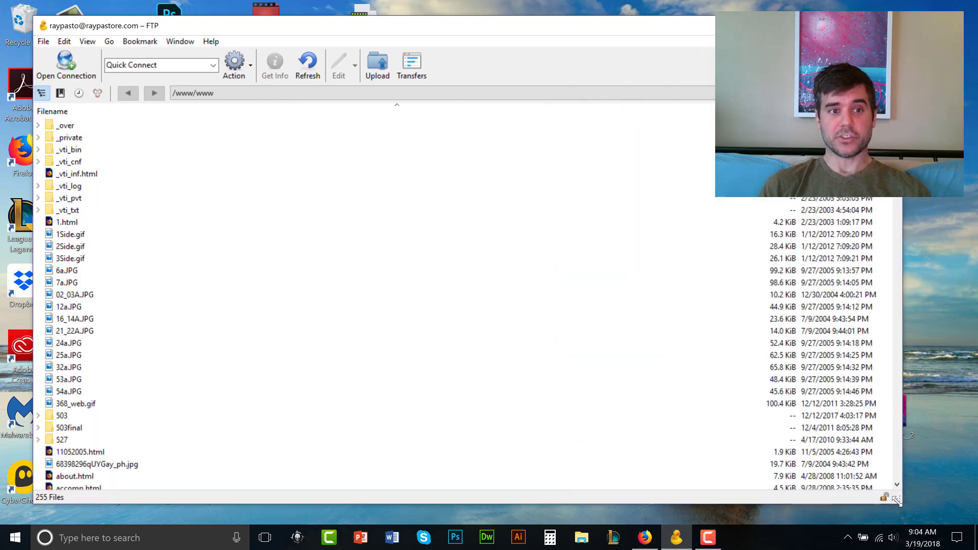
click(15, 537)
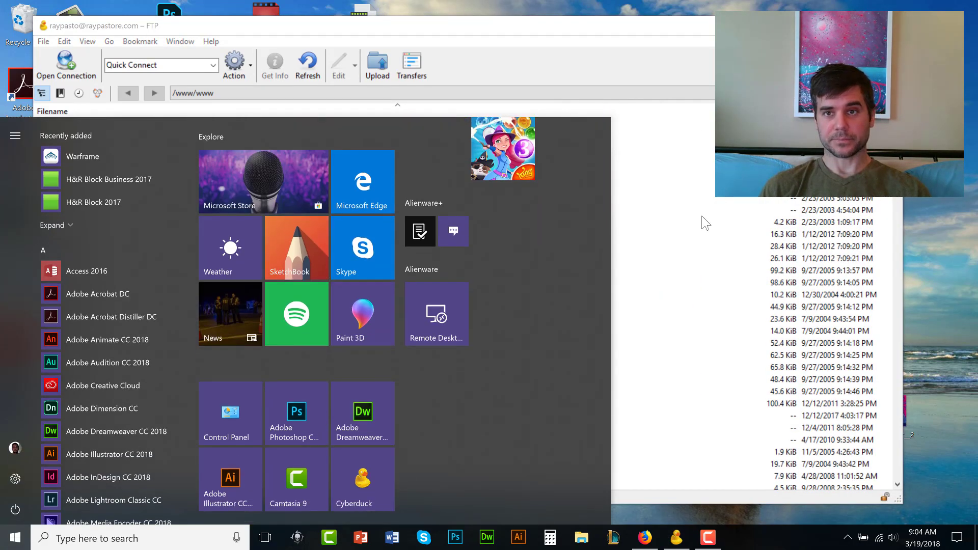
click(28, 56)
Review the saved connection's server raypastore.com, username and password, then cancel without changes
click(67, 65)
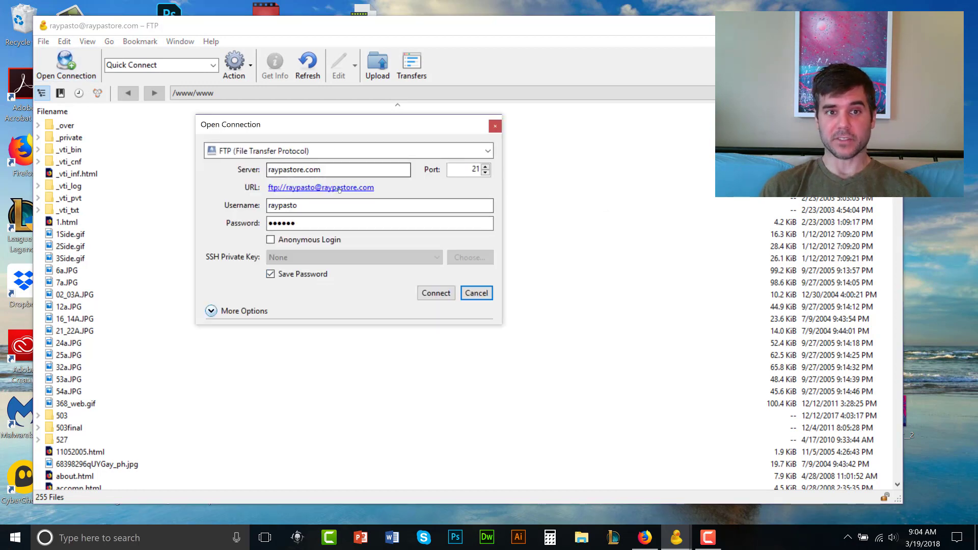
click(333, 171)
drag(333, 171, 243, 170)
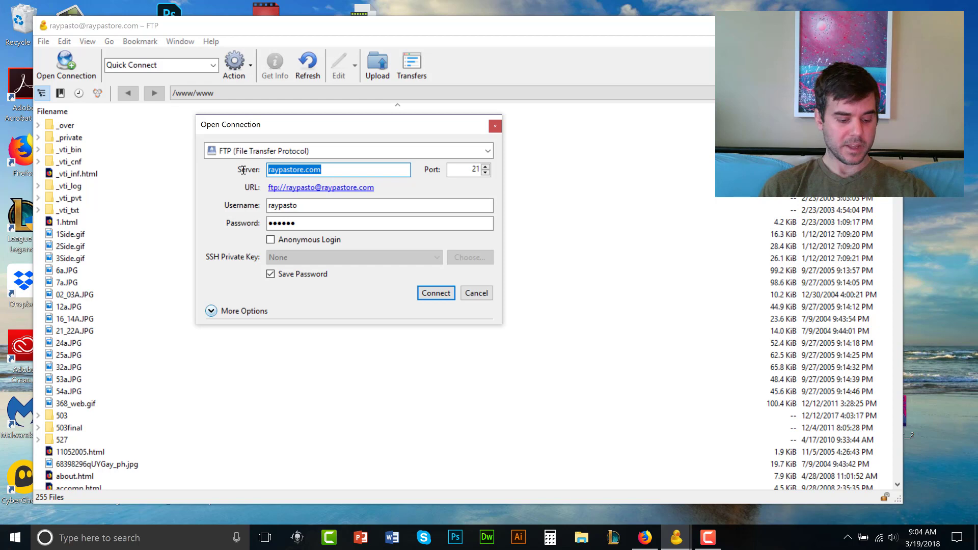
double_click(274, 209)
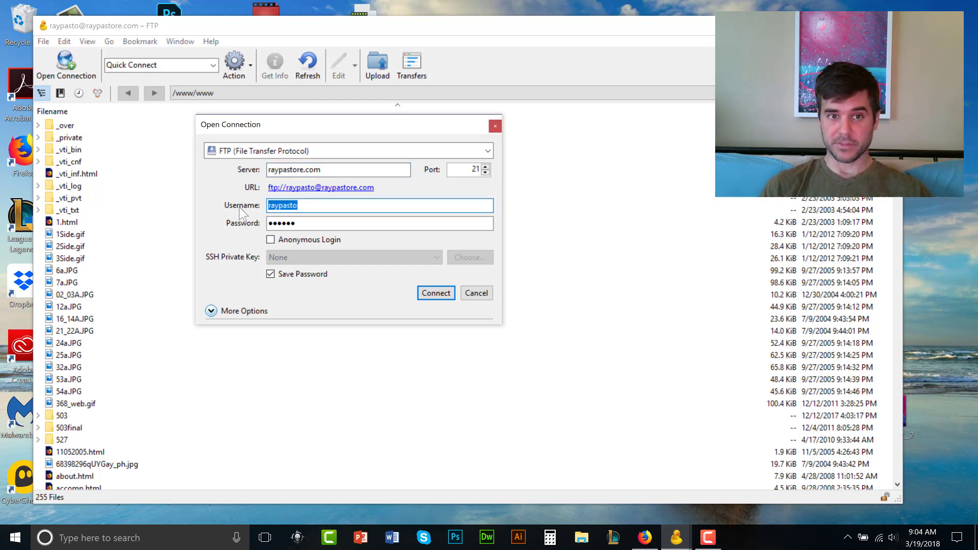
click(309, 223)
key(ctrl+a)
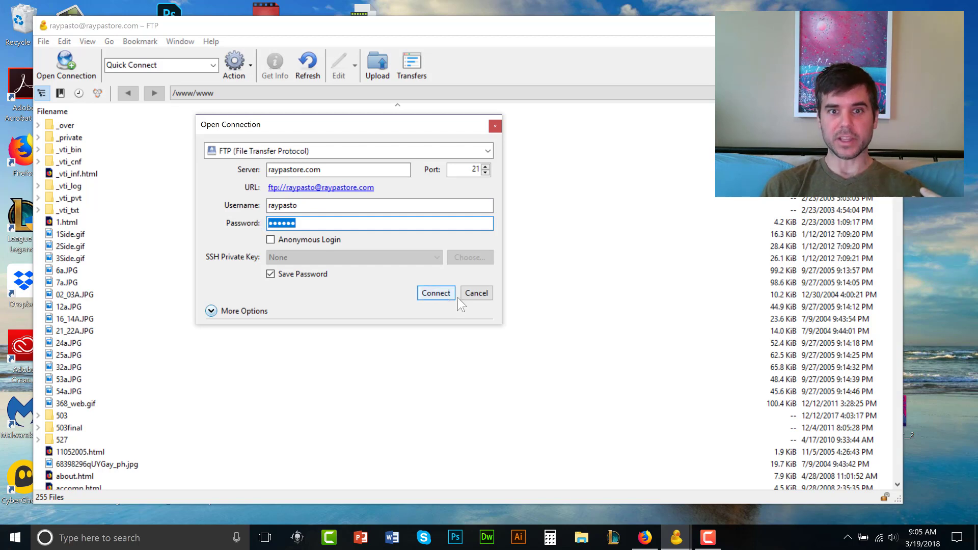
click(474, 294)
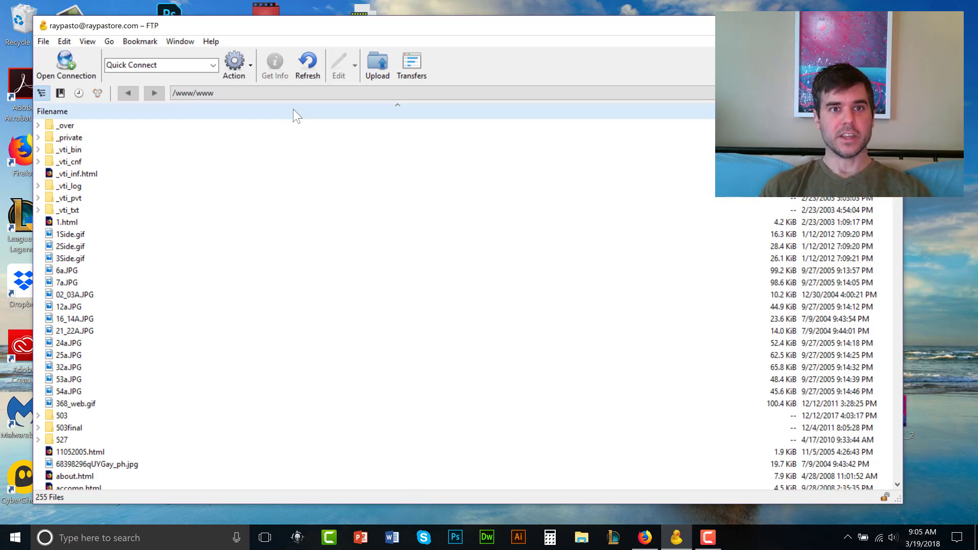
Drag the desktop classtest3 folder into /www/www and accept both unsecured FTP prompts
click(249, 92)
click(296, 233)
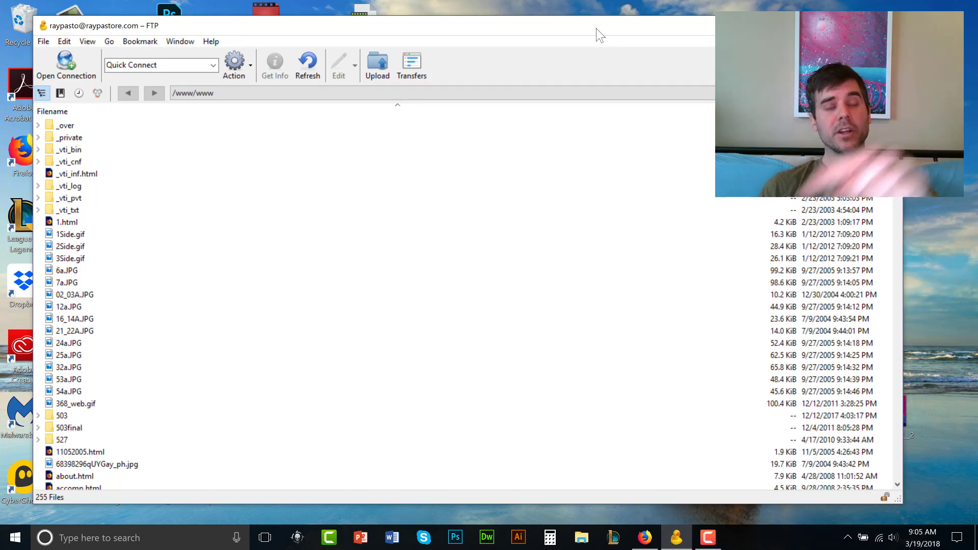
drag(904, 499, 543, 498)
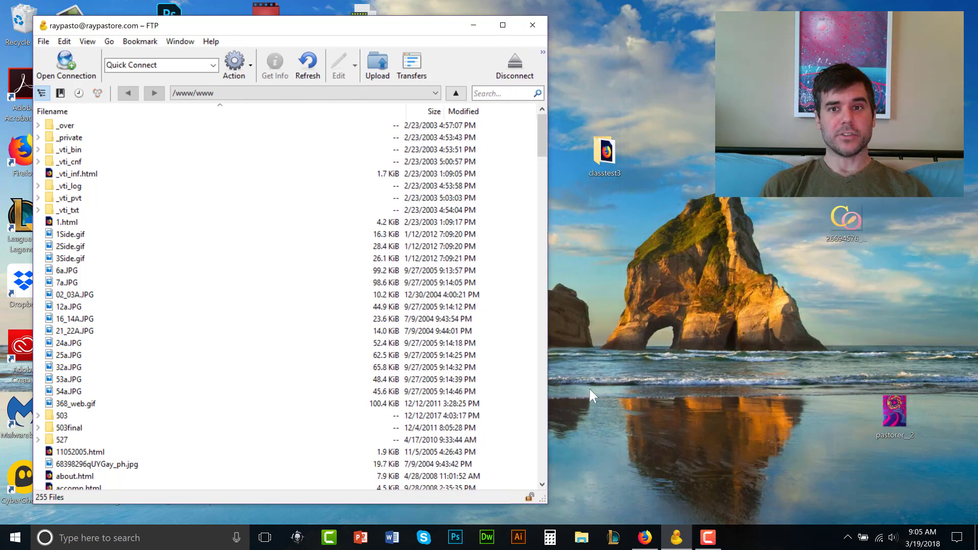
drag(605, 153, 274, 303)
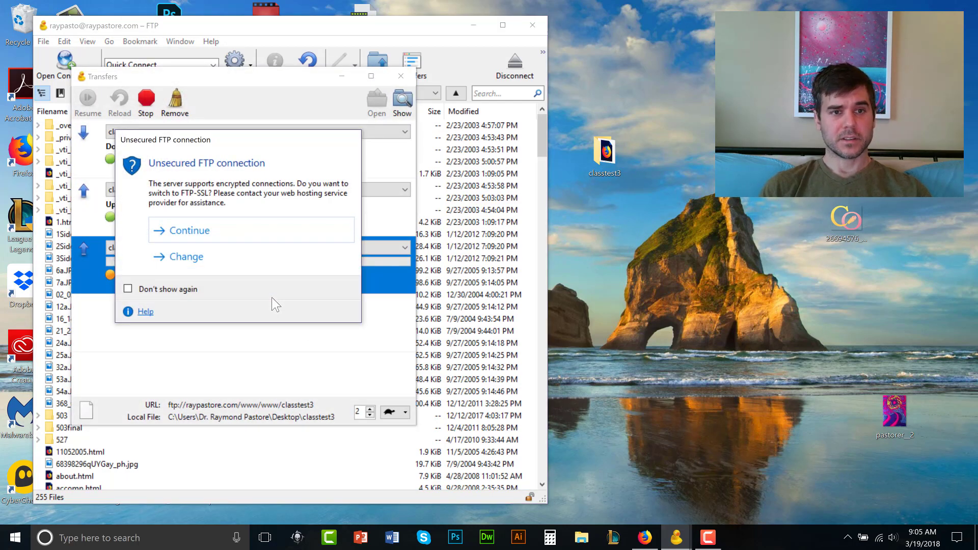
click(205, 235)
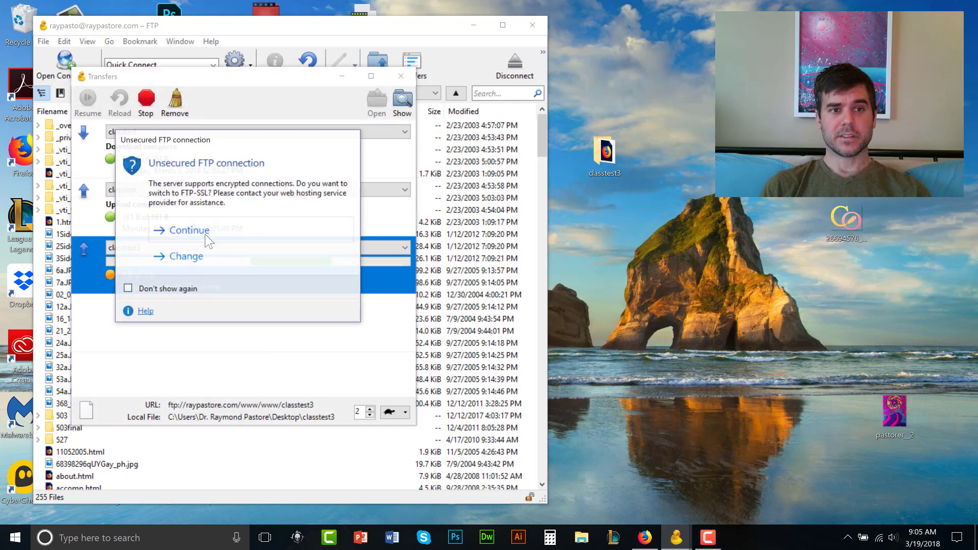
click(206, 236)
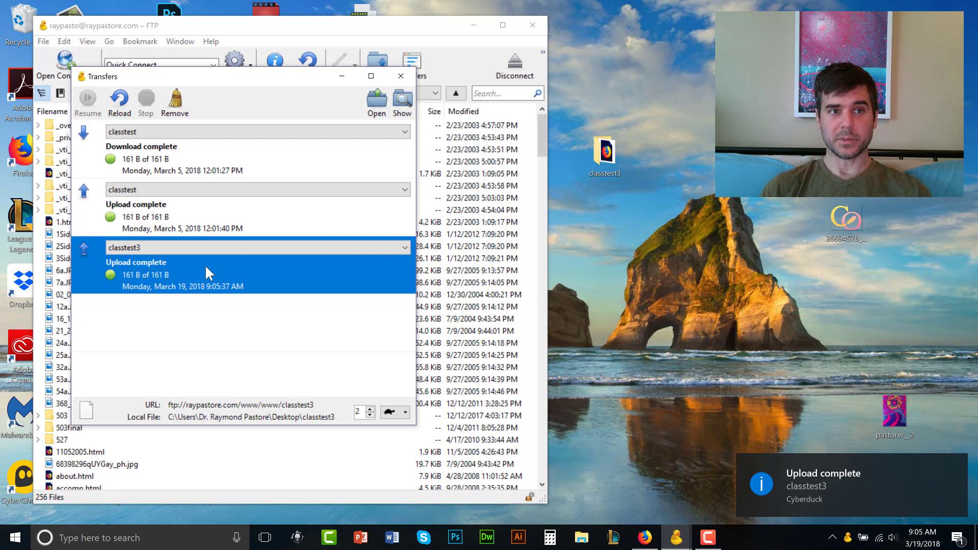
Load raypastore.com/classtest3 in Firefox and check the live page's one-line test text
click(645, 538)
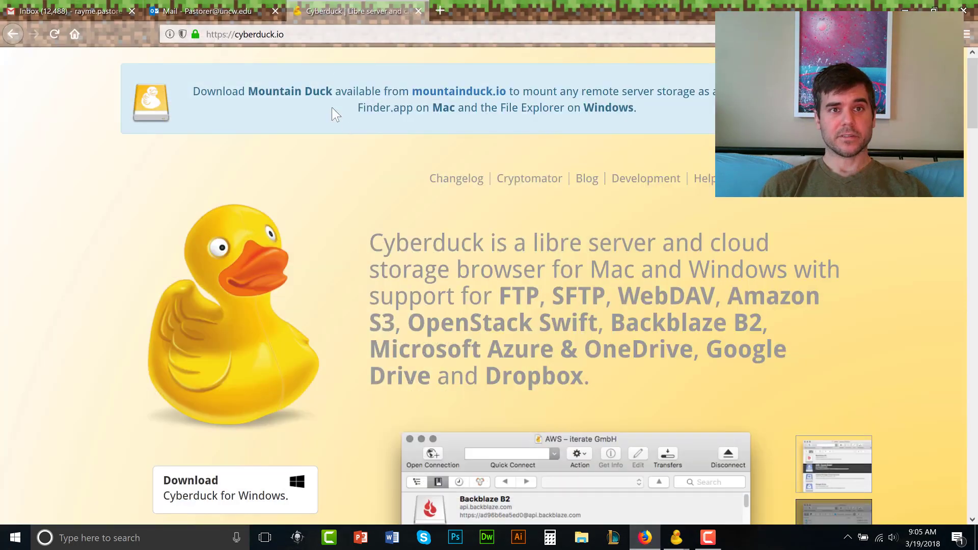
click(327, 37)
text(rayp)
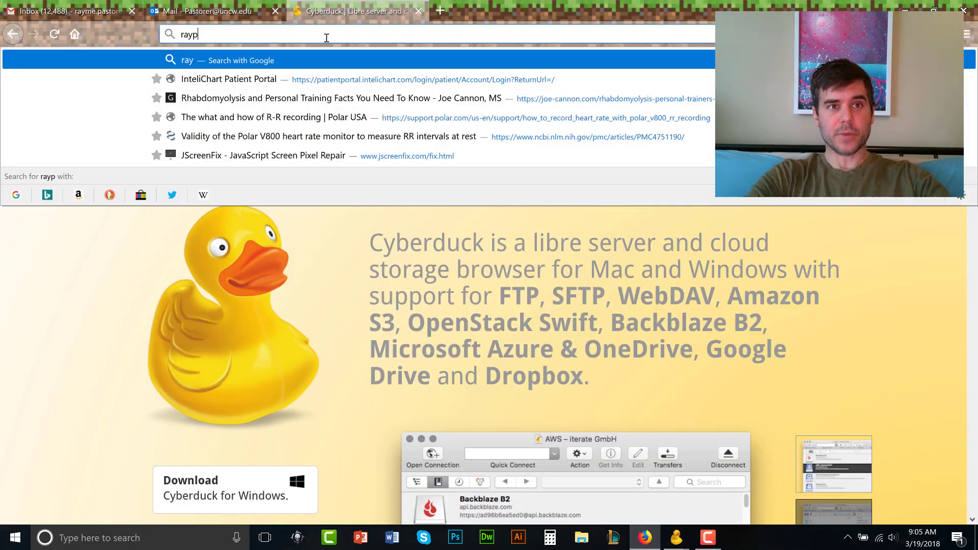
text(astore.com/)
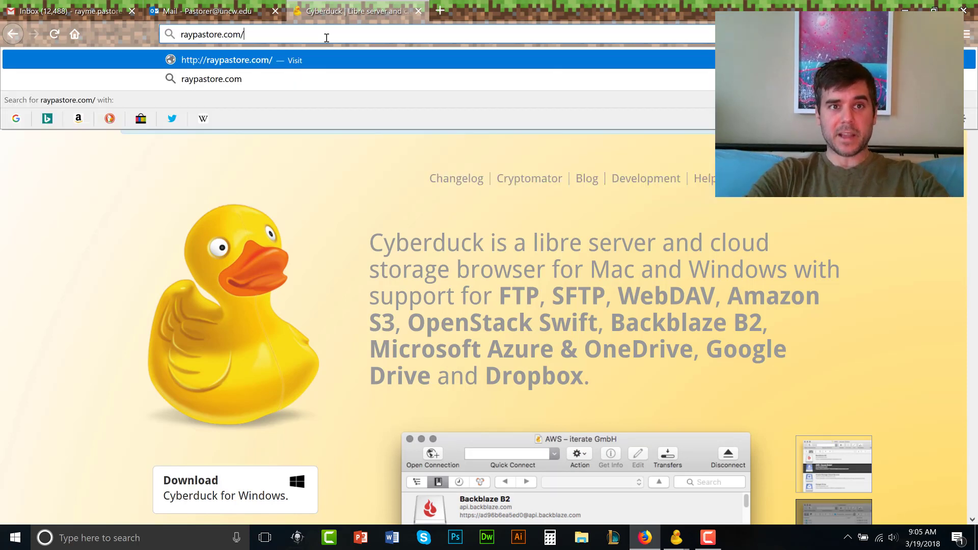
text(classtest3)
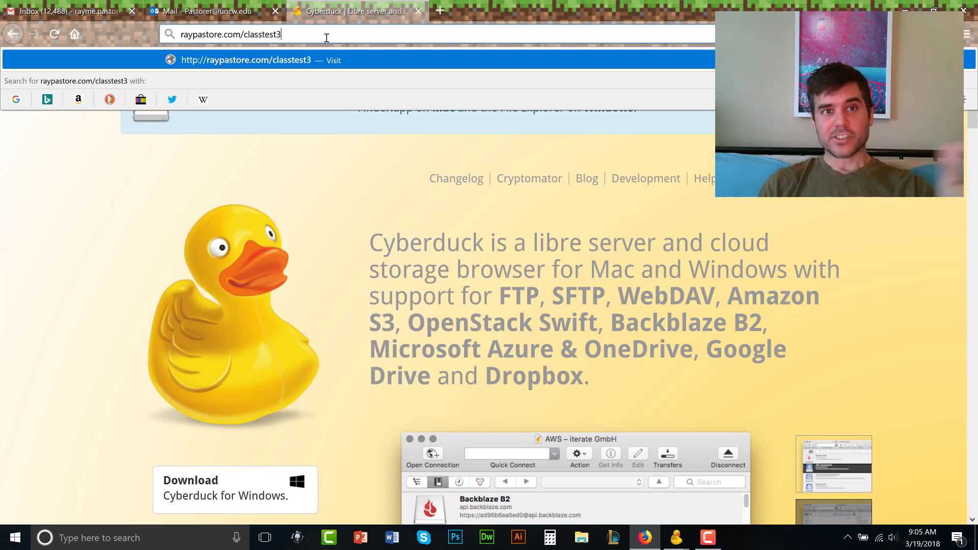
key(Return)
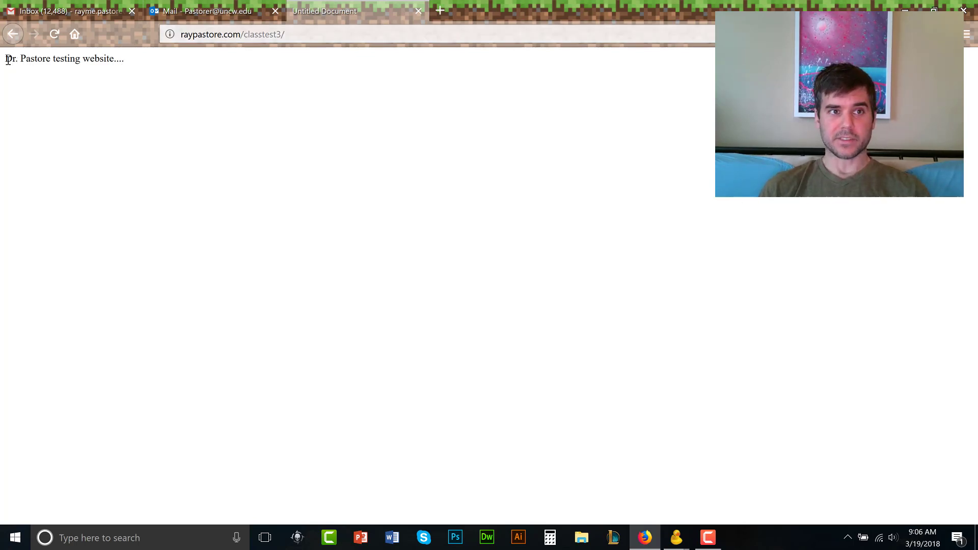
drag(8, 61, 93, 61)
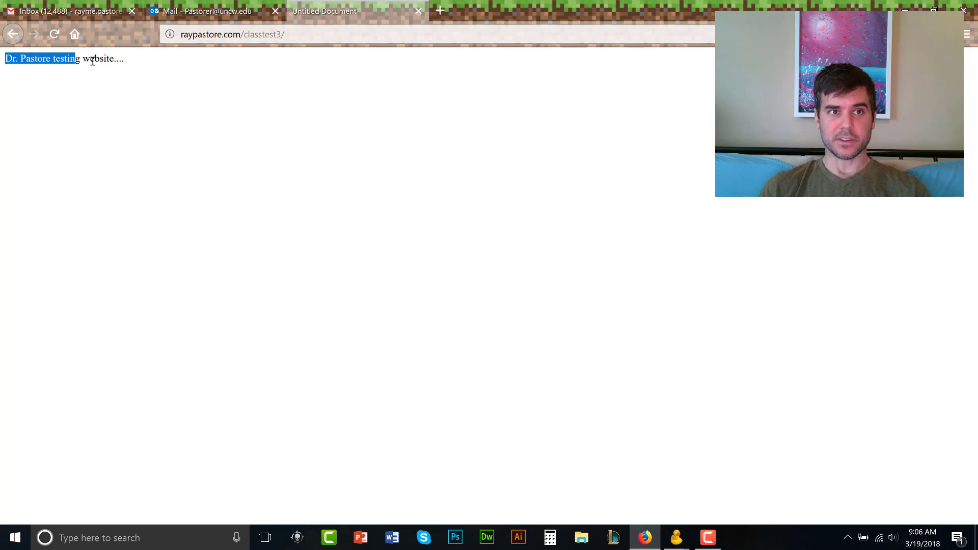
click(130, 70)
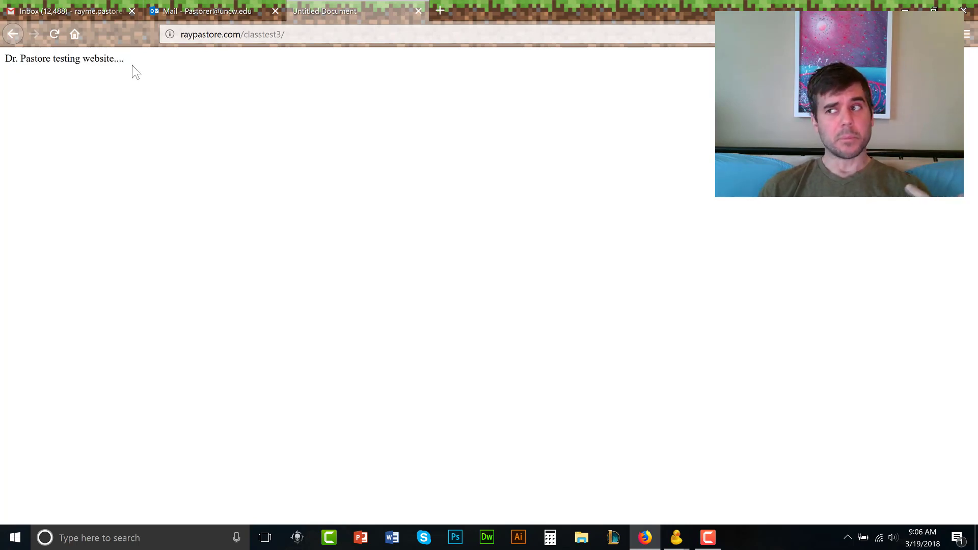